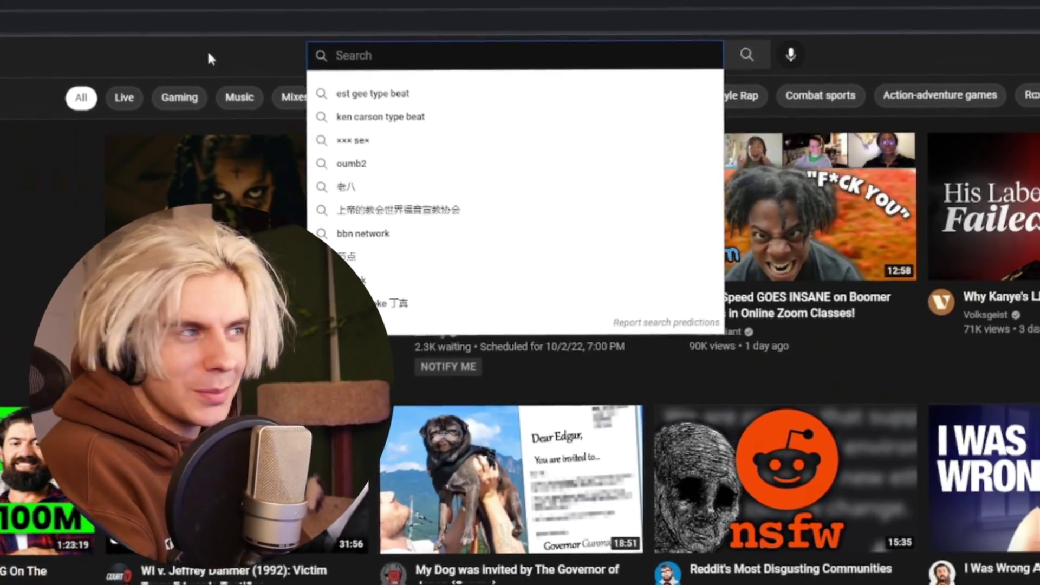
Search for 'pop type bea' to find the Midnight guitar instrumental beat
text(pop type bea)
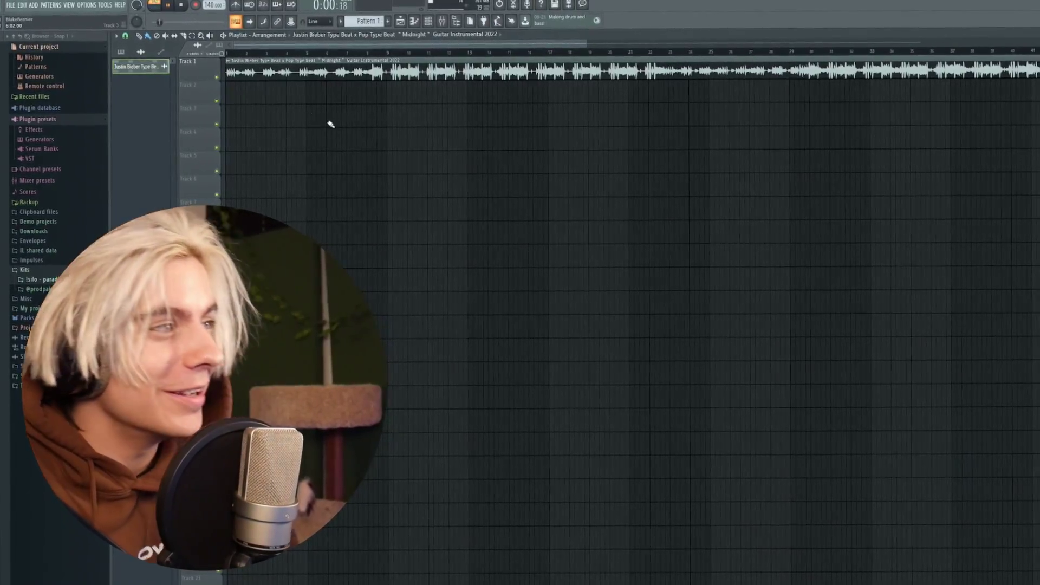
Load the saved Yeat Main mixer track state onto mixer Insert 3
key(F9)
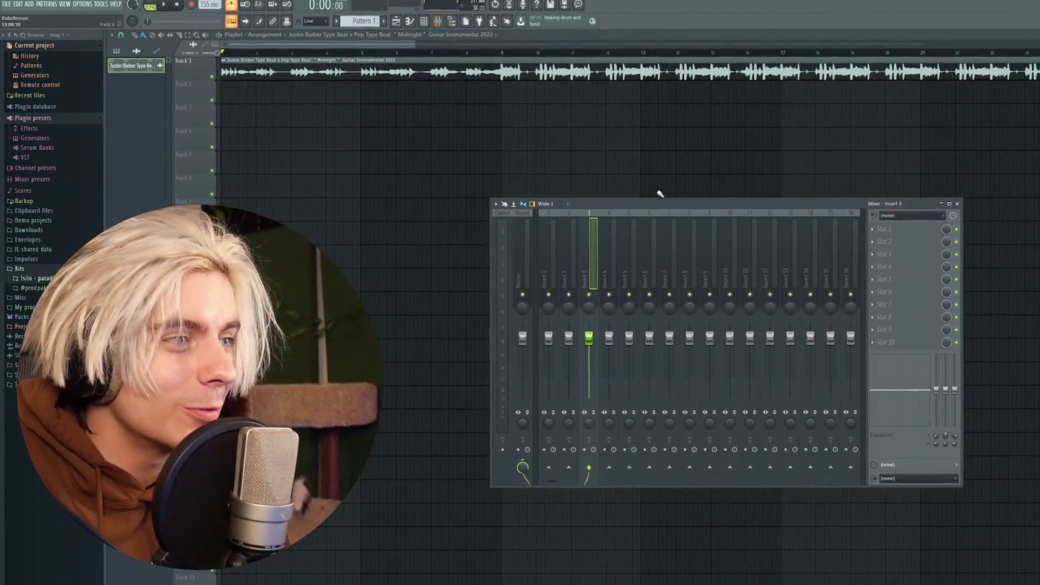
right_click(590, 252)
mouse_move(629, 266)
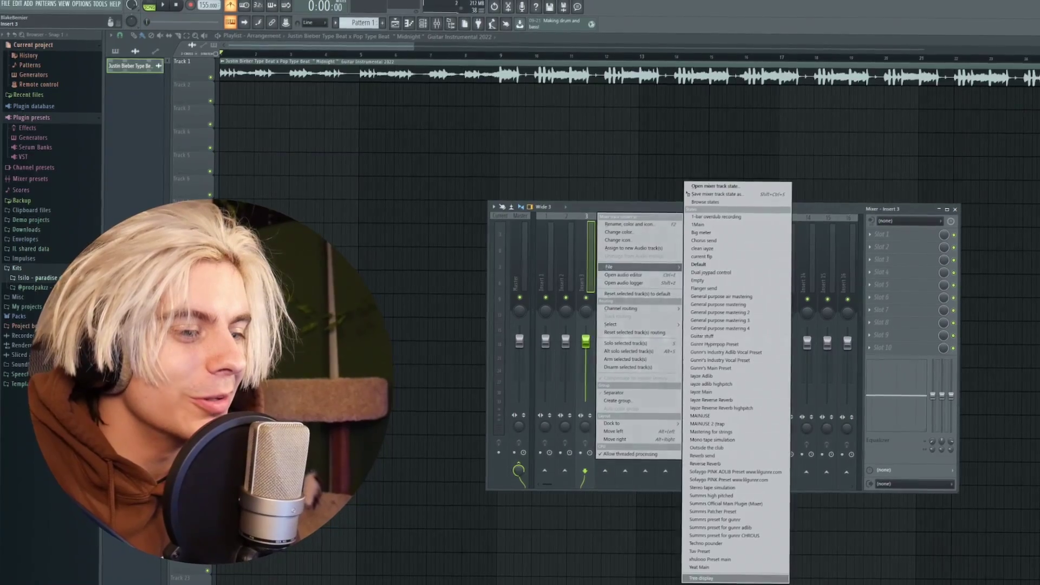
click(725, 566)
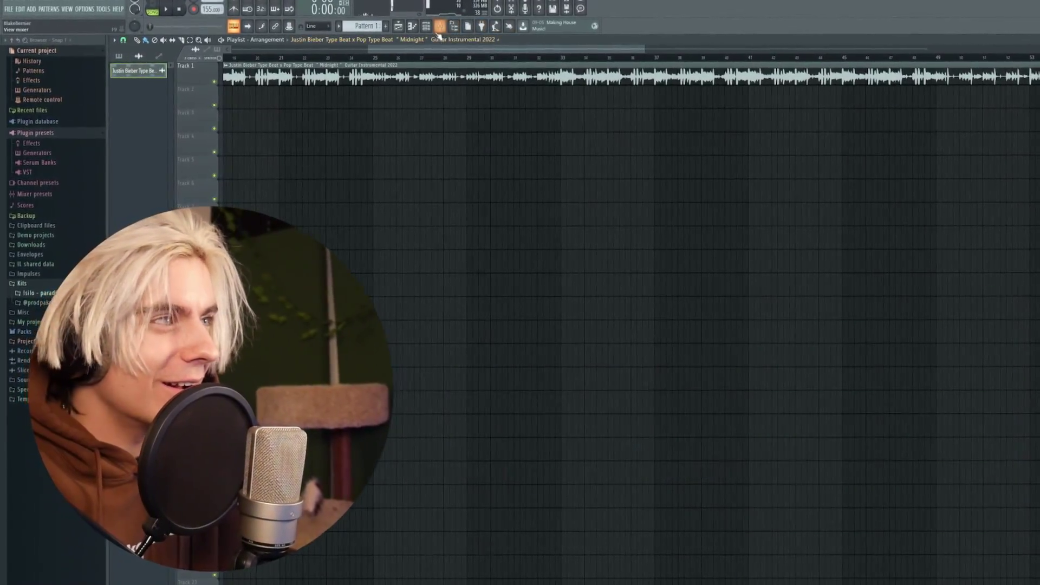
Bring up the mixer to prepare the vocal insert for recording
click(439, 26)
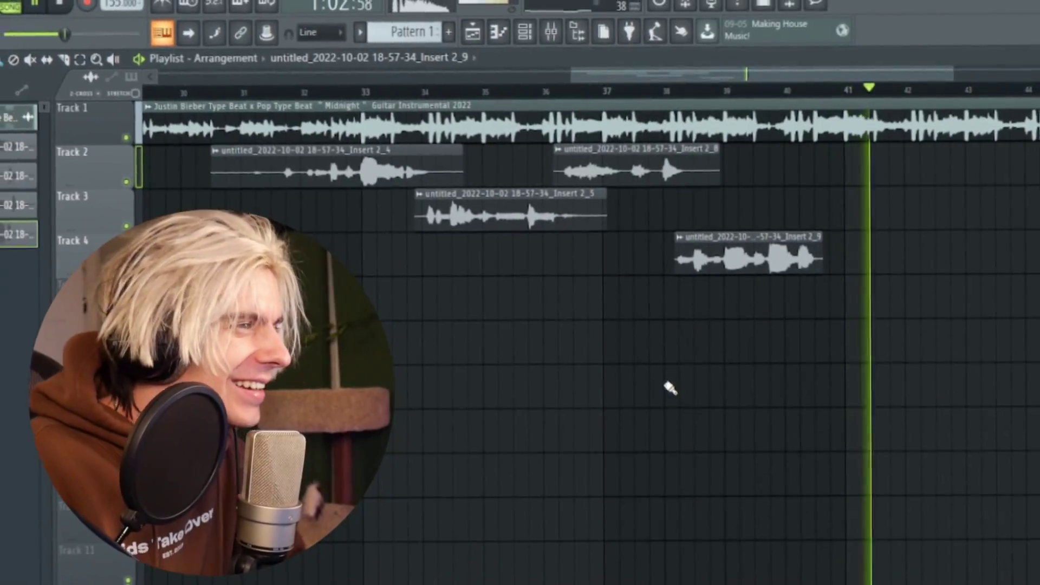
Stop playback, move the 2_4 vocal clip earlier on Track 2 and trim its start
key(space)
drag(944, 315, 329, 172)
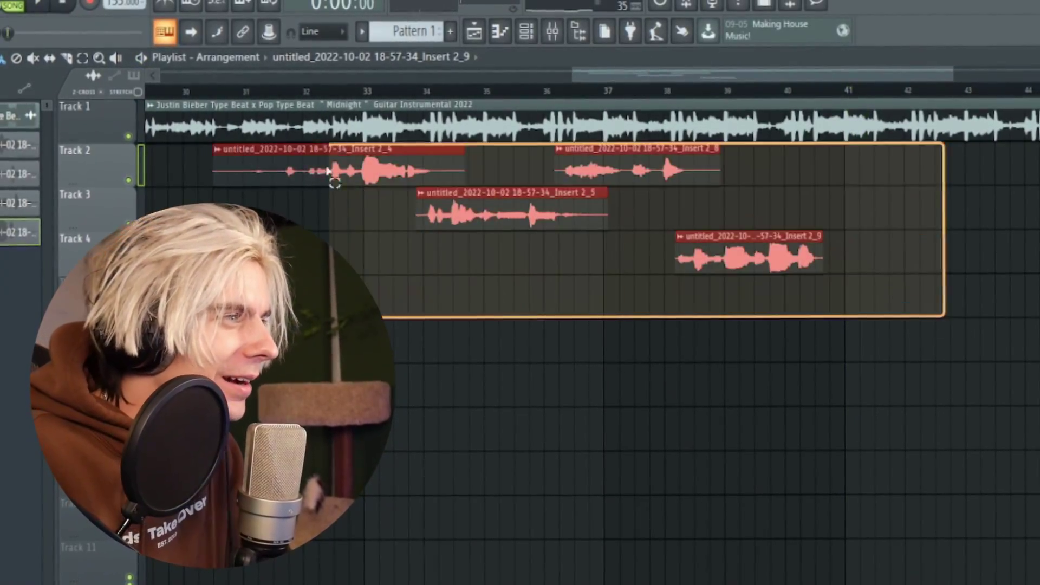
click(826, 165)
scroll(965, 181, up, 3)
drag(976, 181, 644, 216)
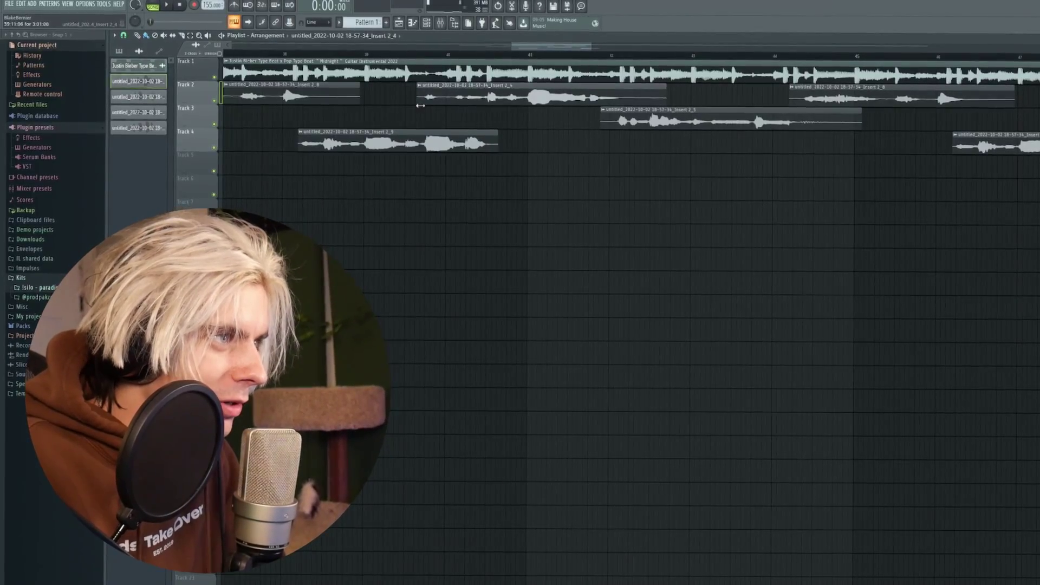
drag(420, 106, 486, 105)
Play back the edited section to check it, then stop and bring up the mixer
key(space)
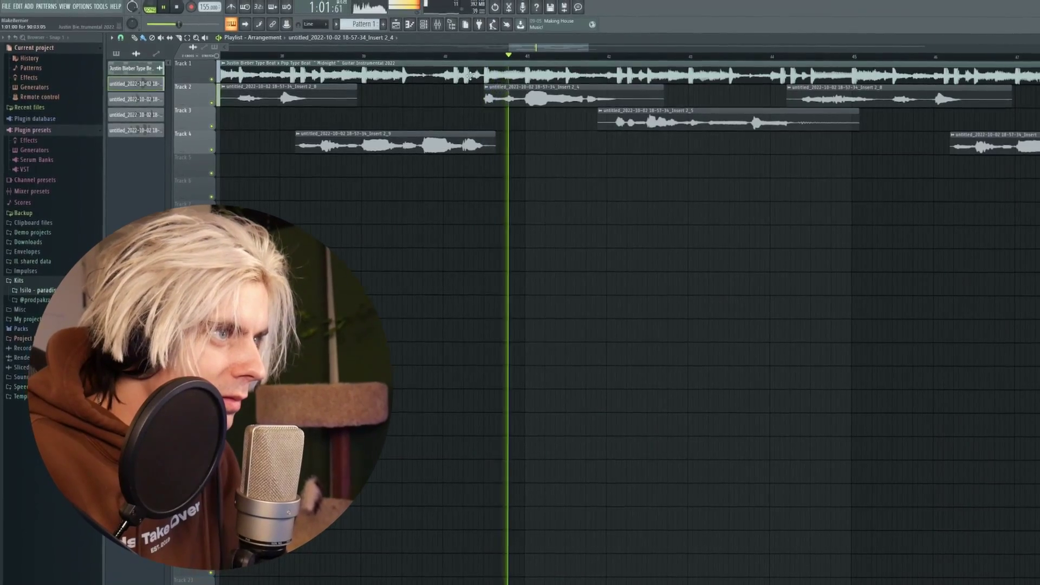
key(space)
key(space)
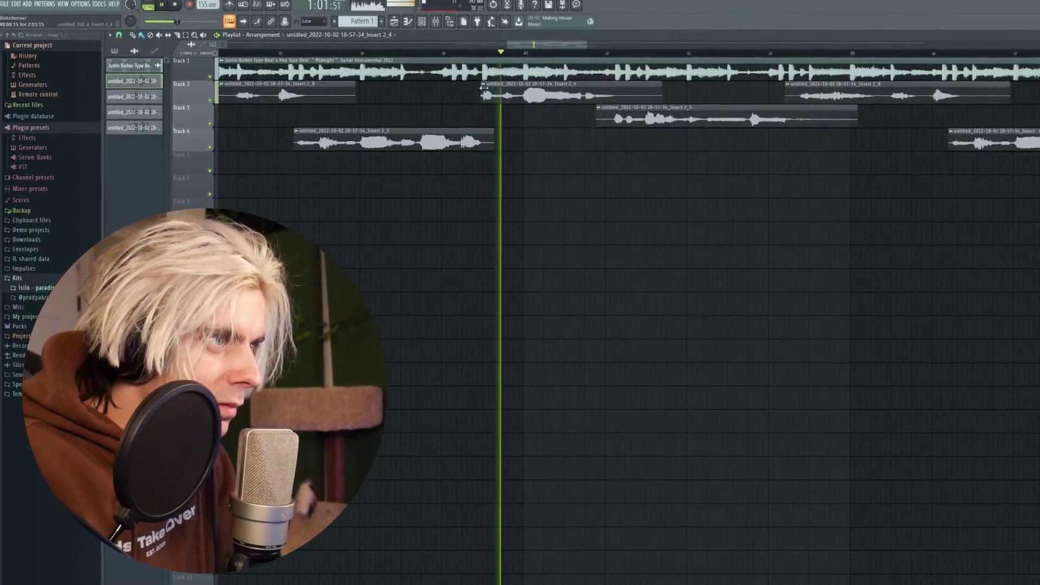
click(468, 55)
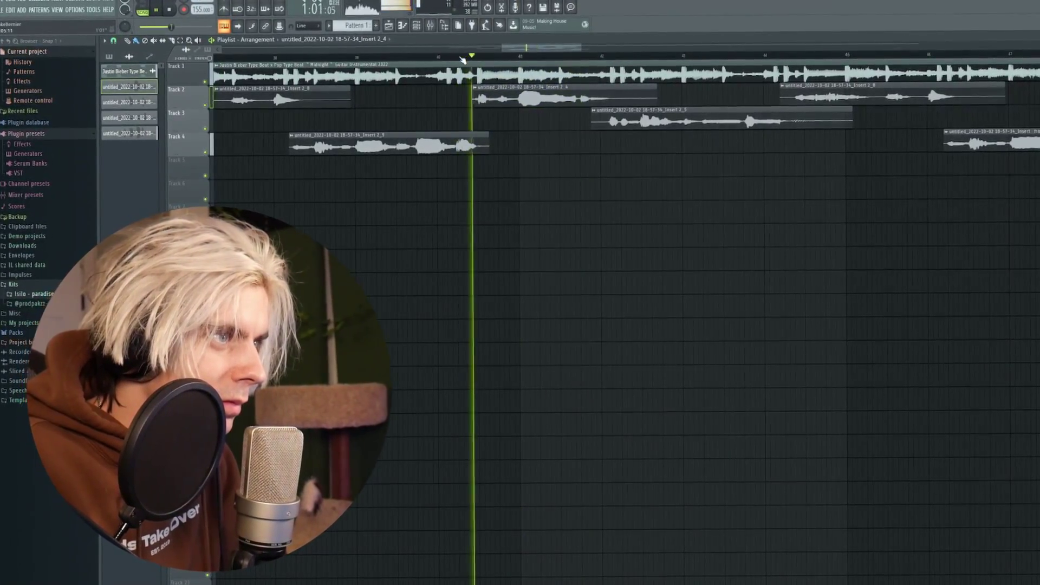
scroll(471, 57, down, 1)
key(space)
key(F9)
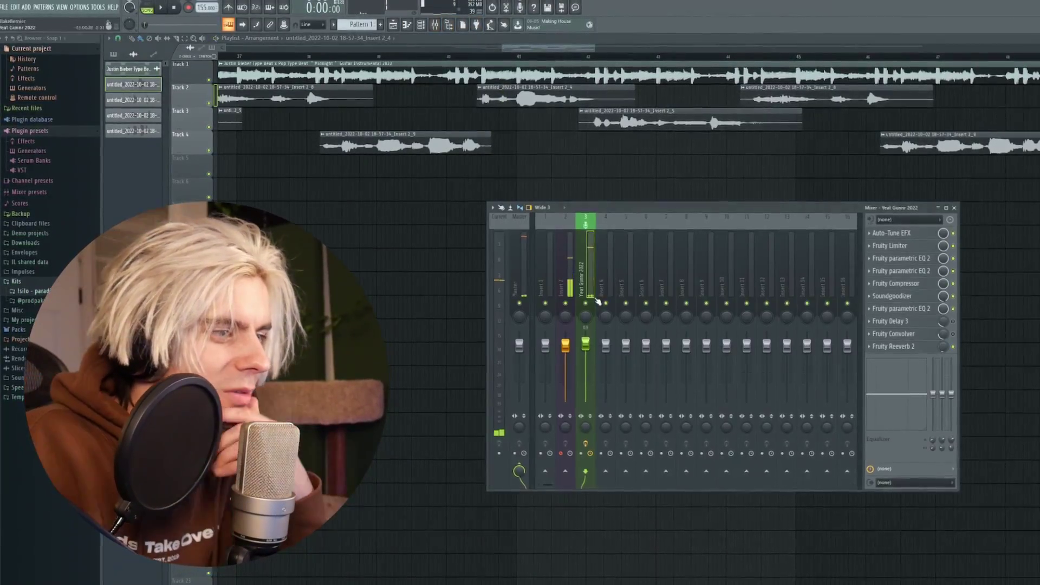
Route Insert 3 into Insert 4 and audition the Dynamic De-Esser there
click(606, 471)
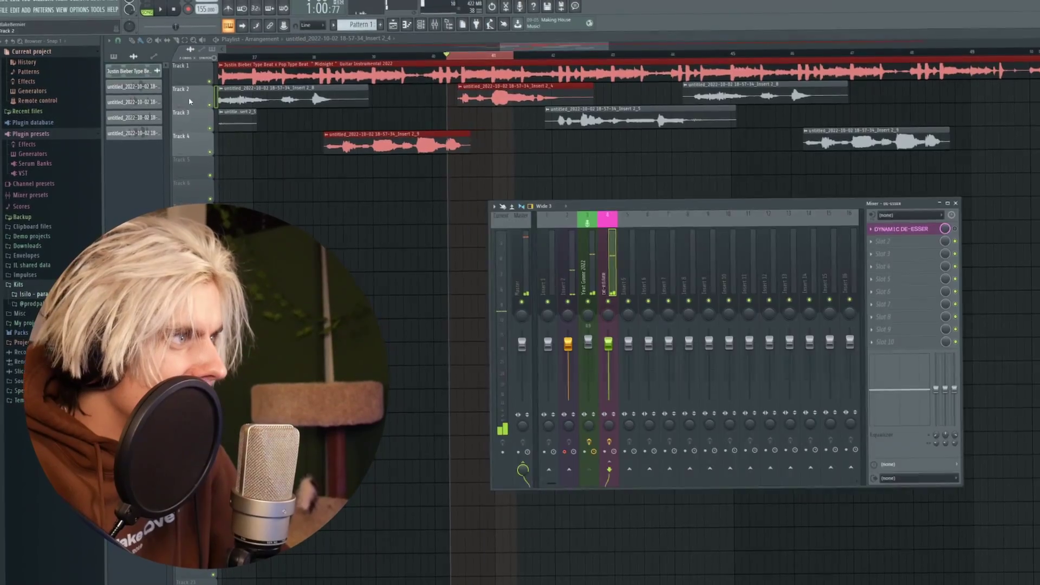
click(435, 24)
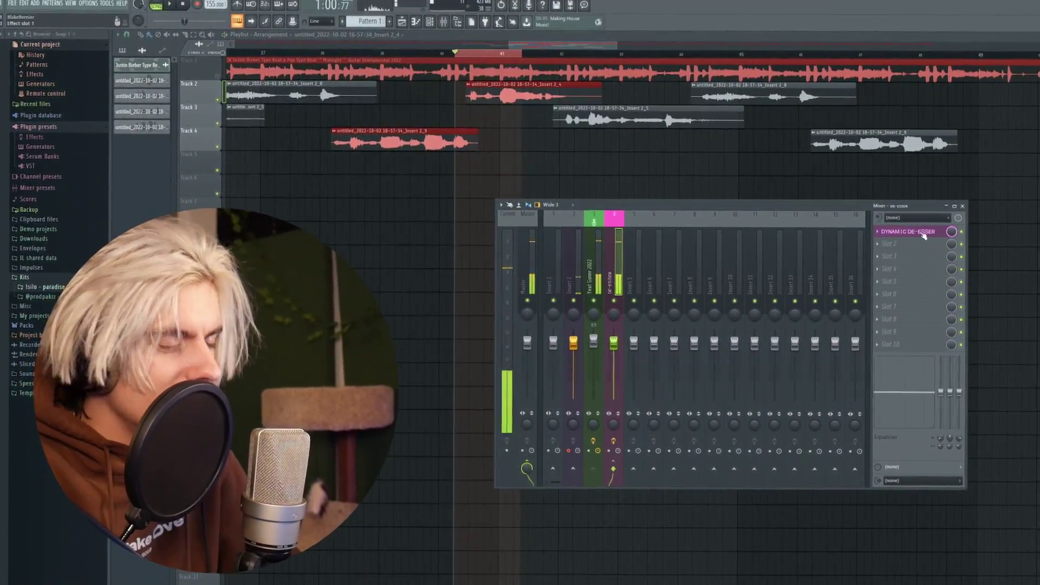
click(923, 234)
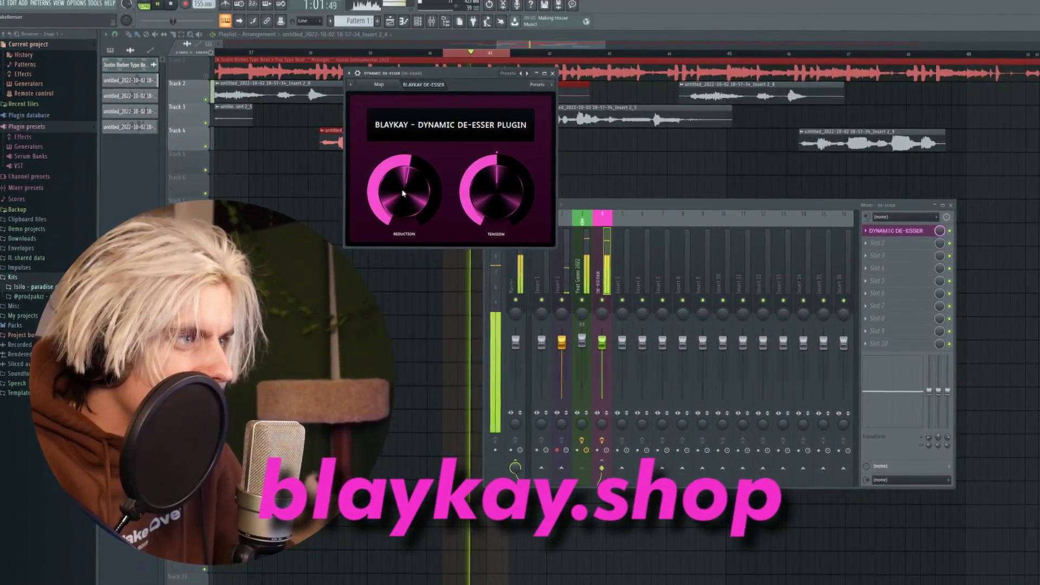
key(space)
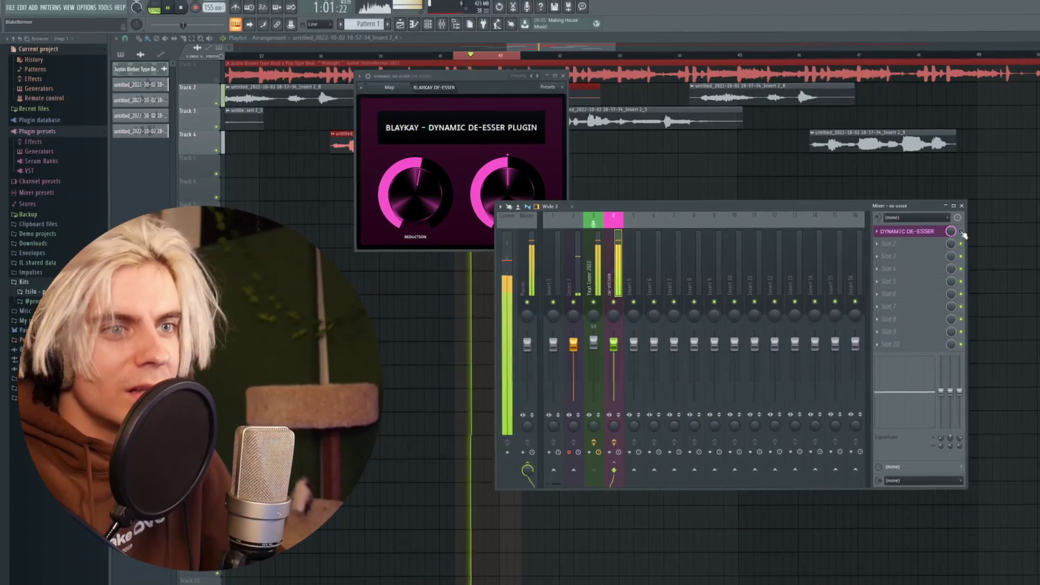
key(space)
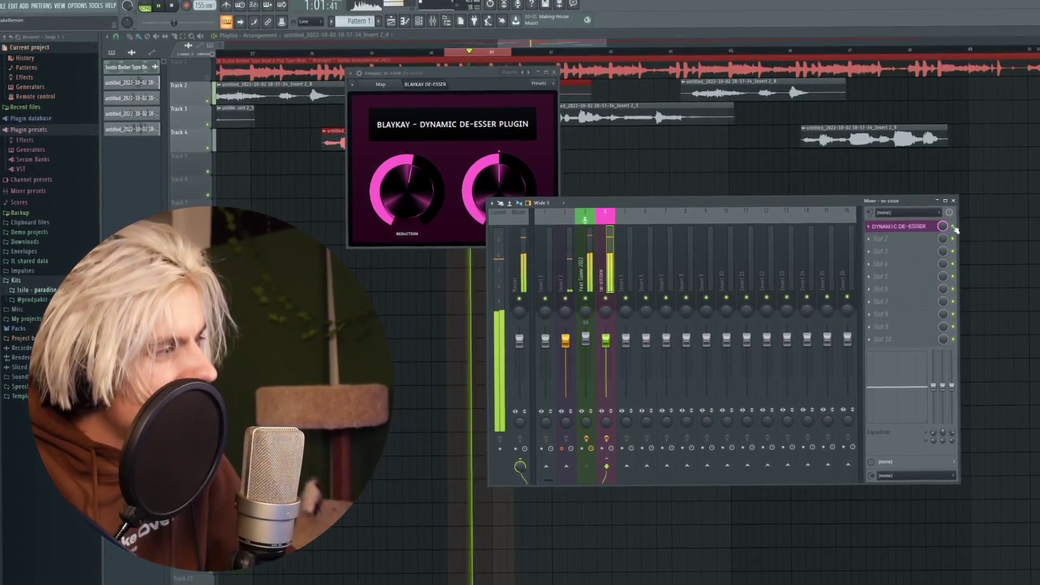
key(space)
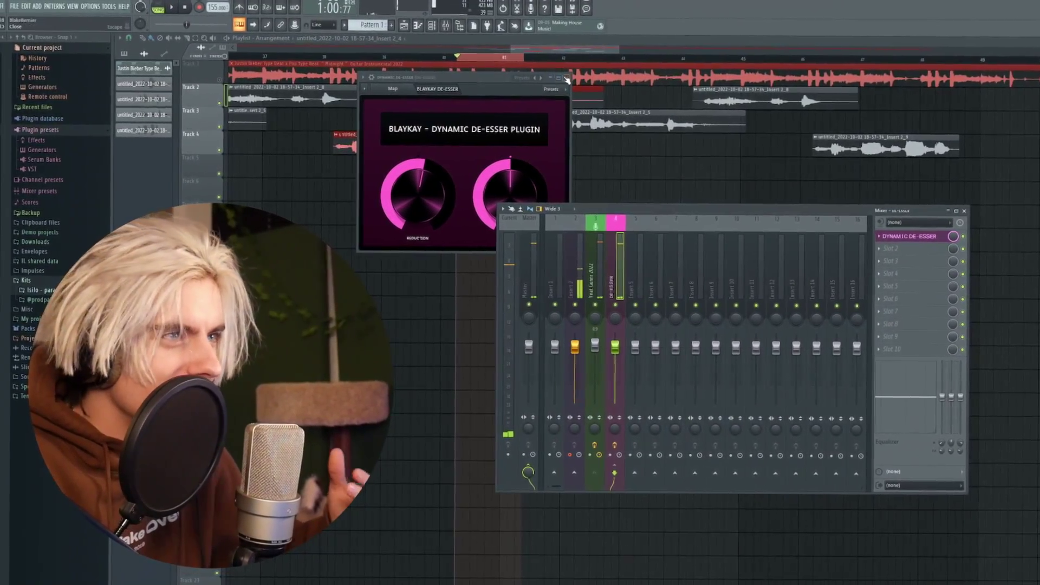
click(569, 78)
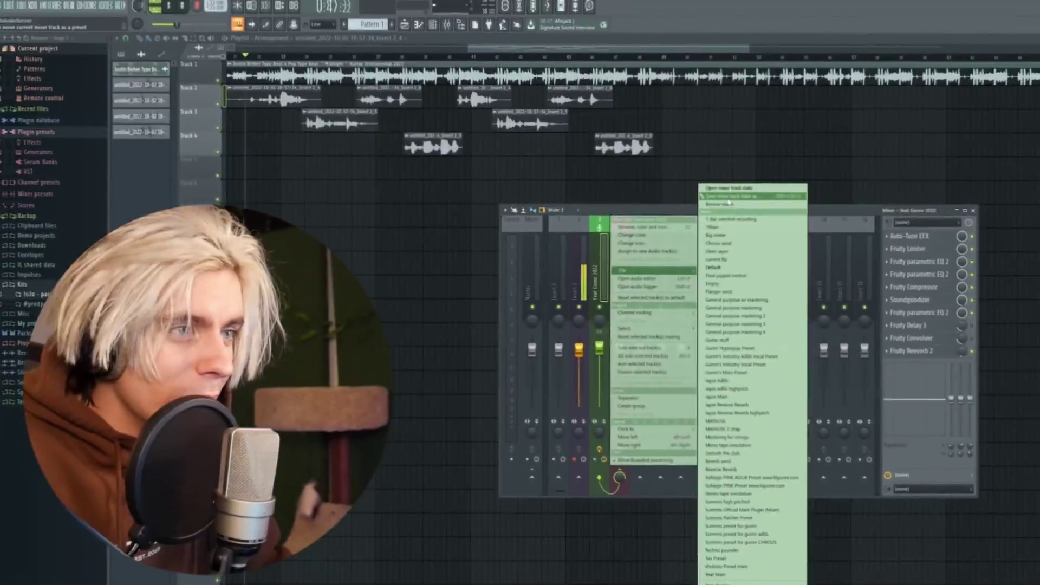
Load the Yeat chain onto Insert 6 and replace Fruity Delay 3 with Harmony Engine
click(667, 277)
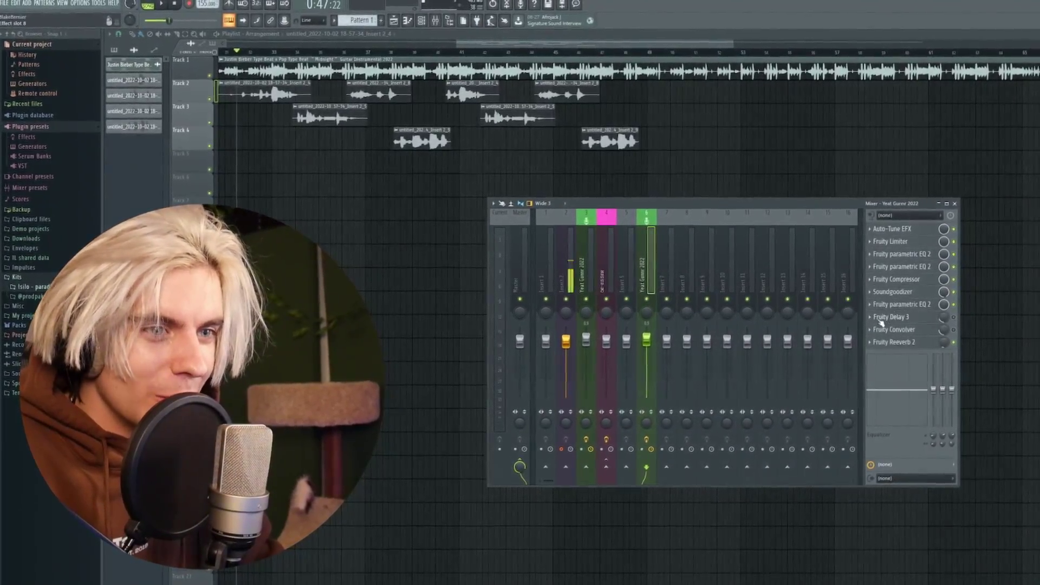
mouse_move(881, 332)
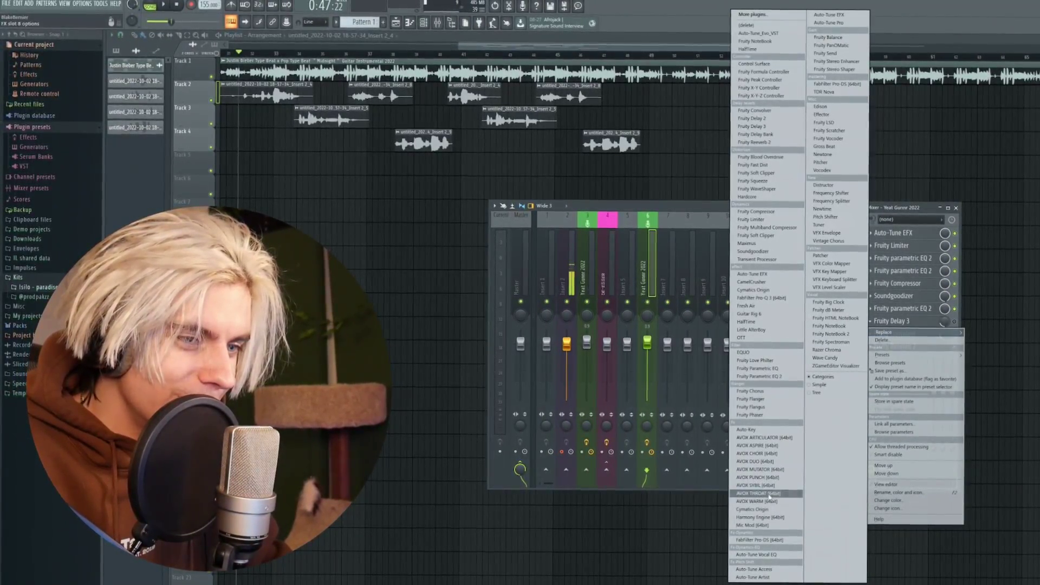
click(764, 520)
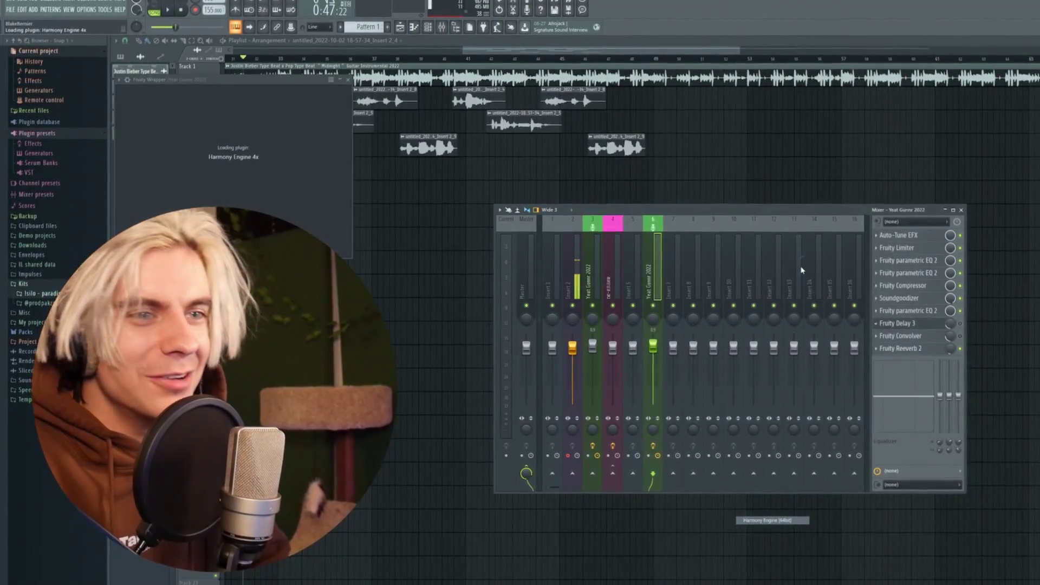
Set Harmony Engine to key F# with the Harm. Minor scale, checking Auto-Tune EFX's key
click(899, 230)
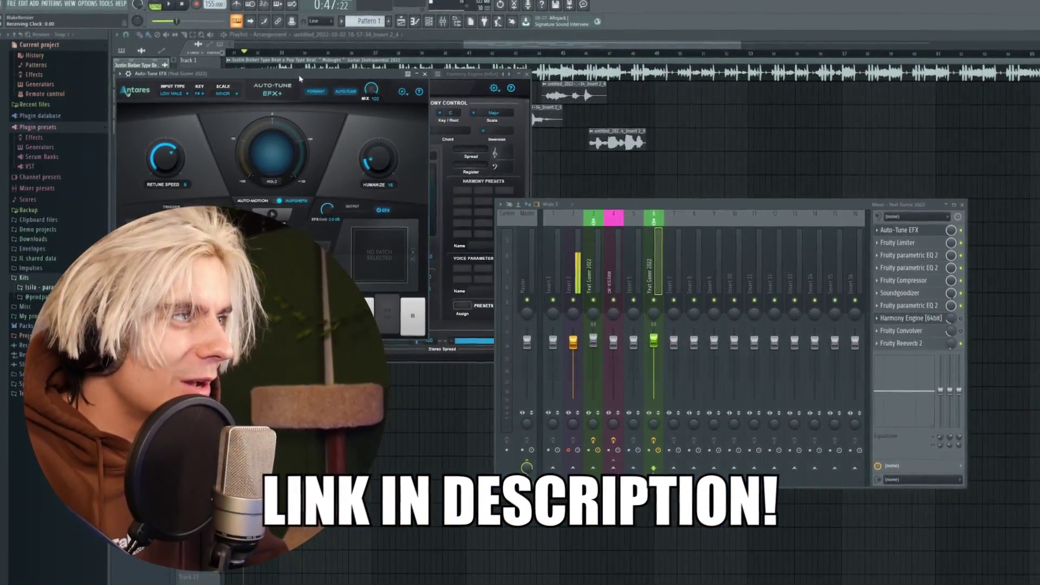
drag(298, 86, 807, 97)
click(442, 117)
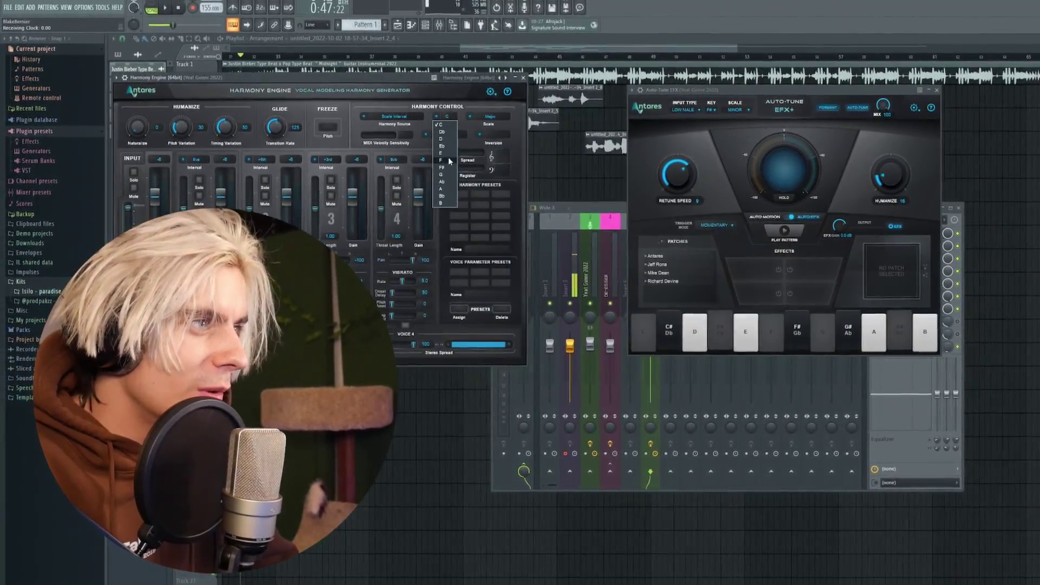
click(448, 181)
click(482, 118)
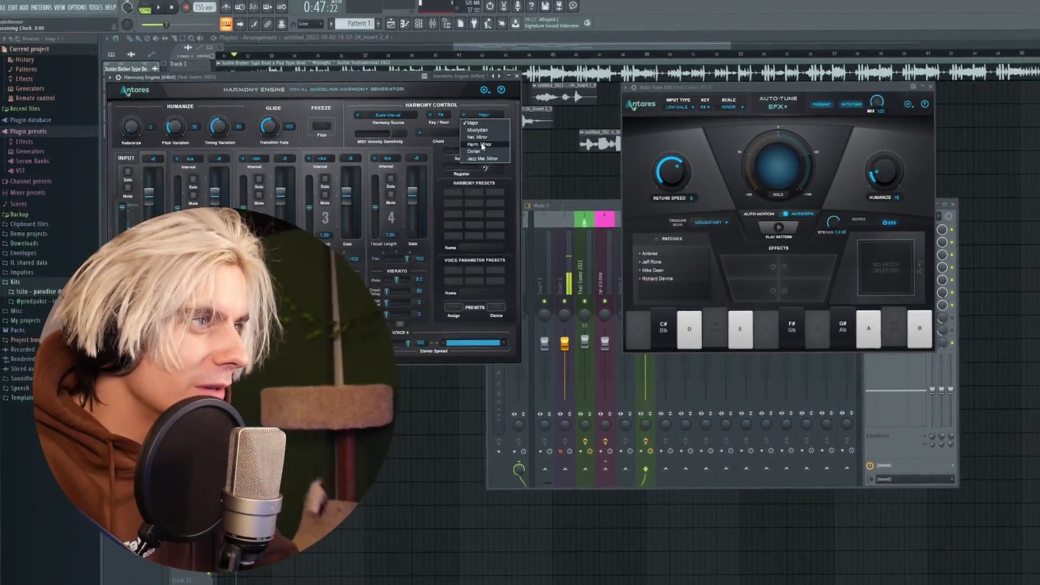
click(477, 142)
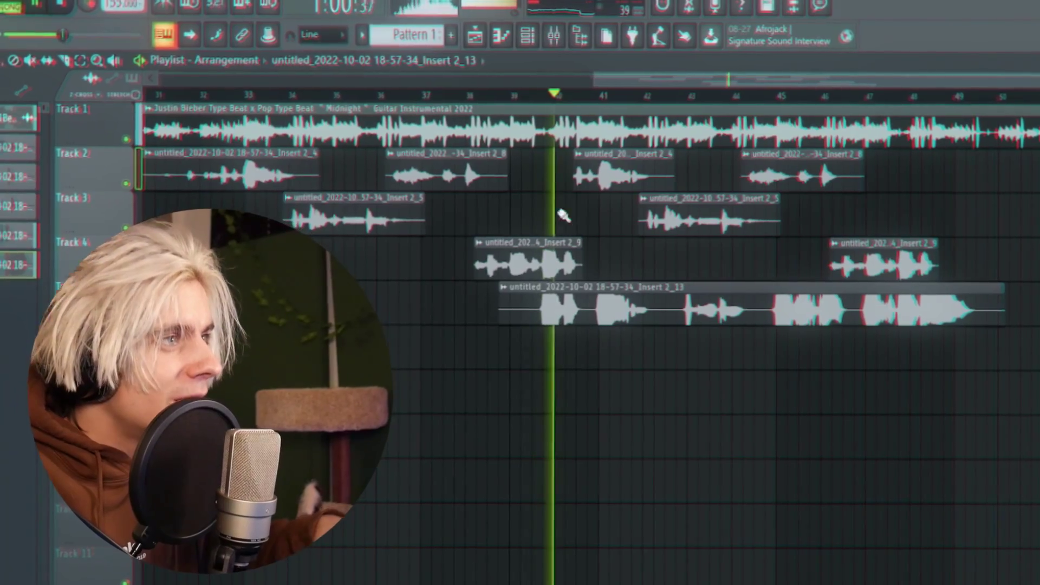
Reopen the mixer to review the Yeat Gunner 2022 insert's effect chain
click(554, 36)
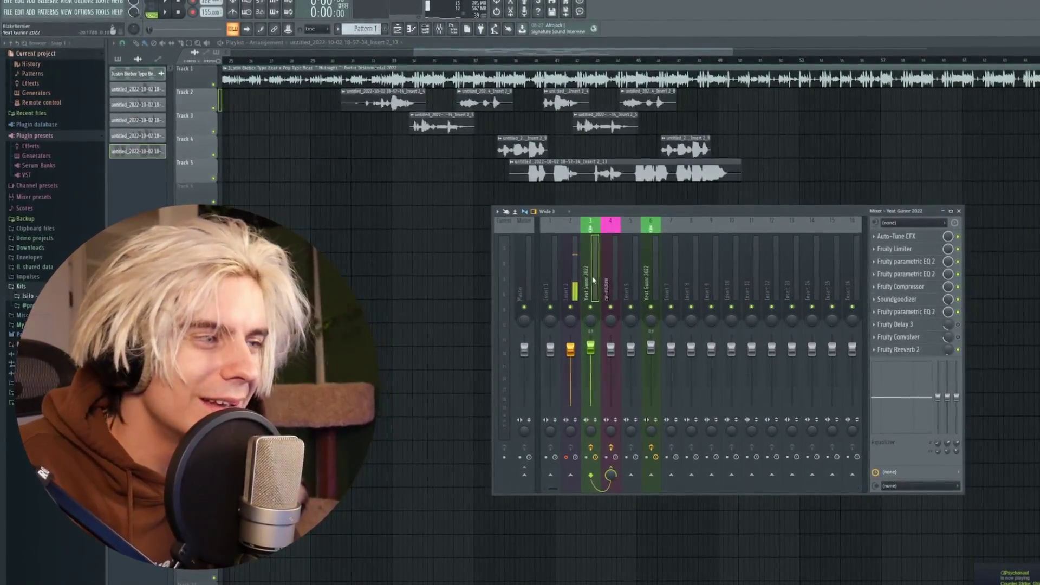
View the de-esser on Insert 4, then Insert 6's chain with Harmony Engine
click(614, 276)
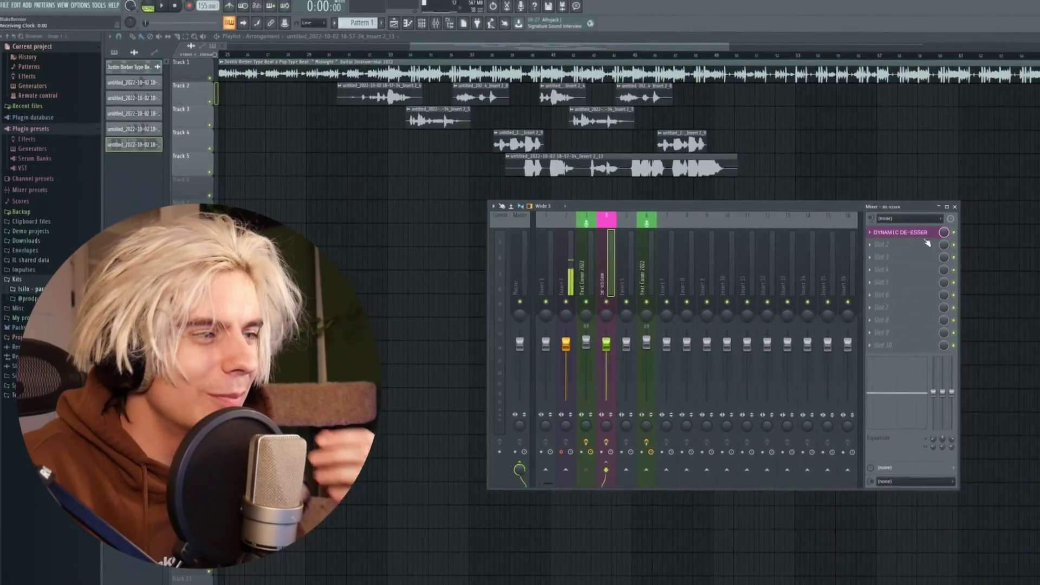
click(643, 268)
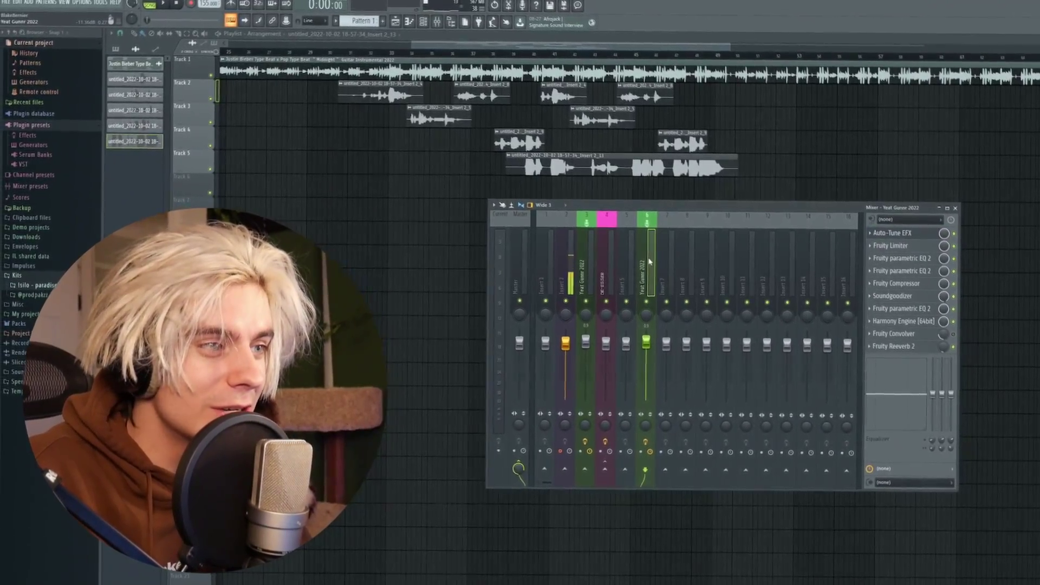